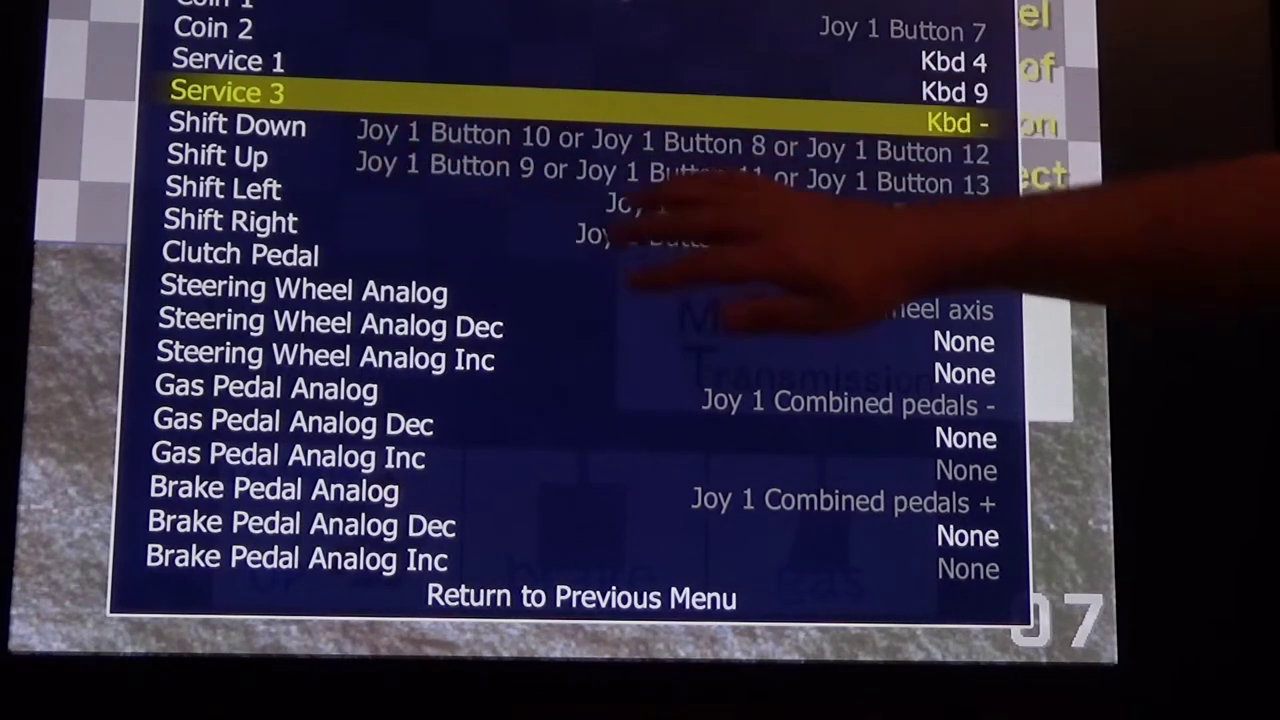
Close the Input (this Machine) mapping list and return to the transmission selection screen.
key("Escape")
key("Escape")
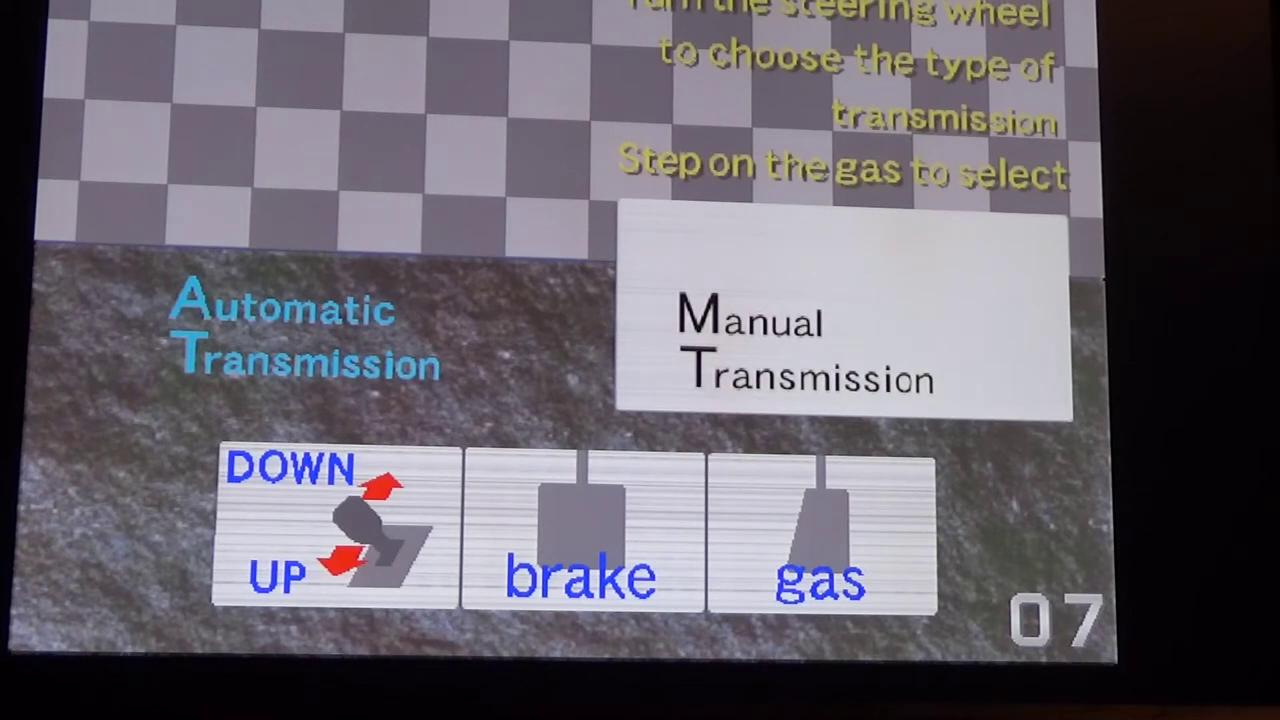
In Machine Configuration, change the cabinet from Standard to Deluxe and move to Reset.
key("Tab")
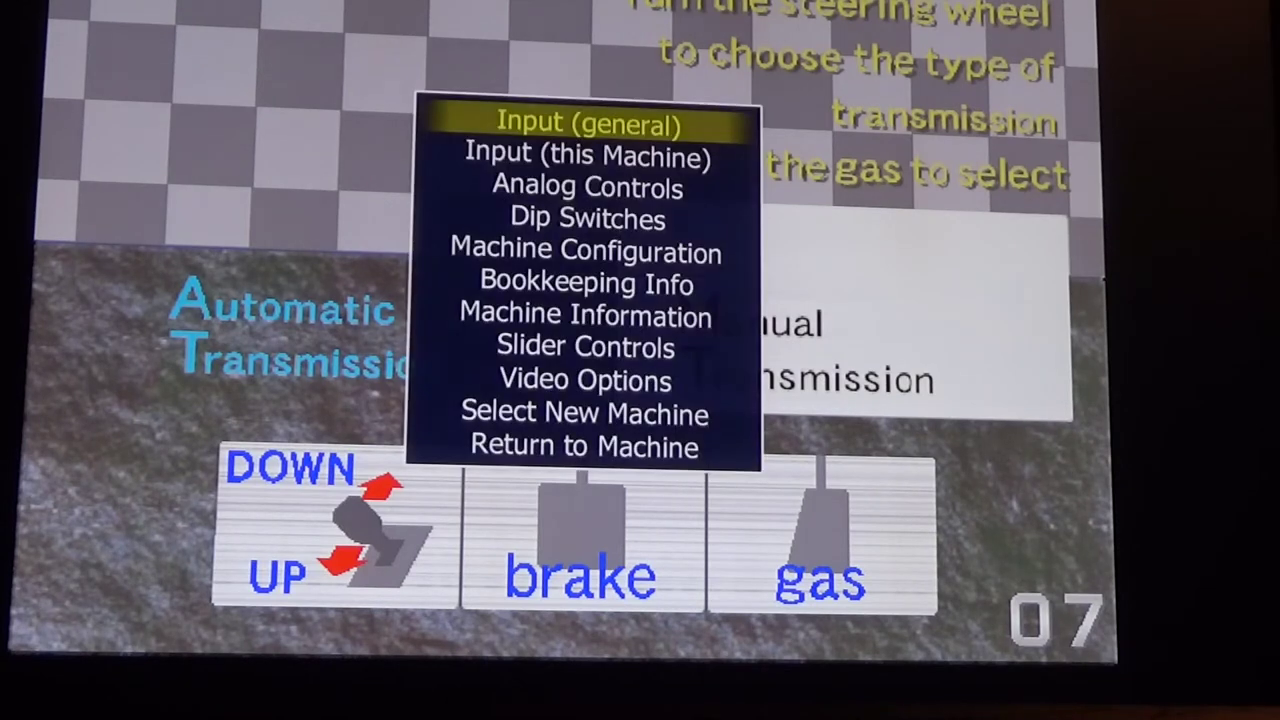
key("Down")
key("Down")
key("Down")
key("Down")
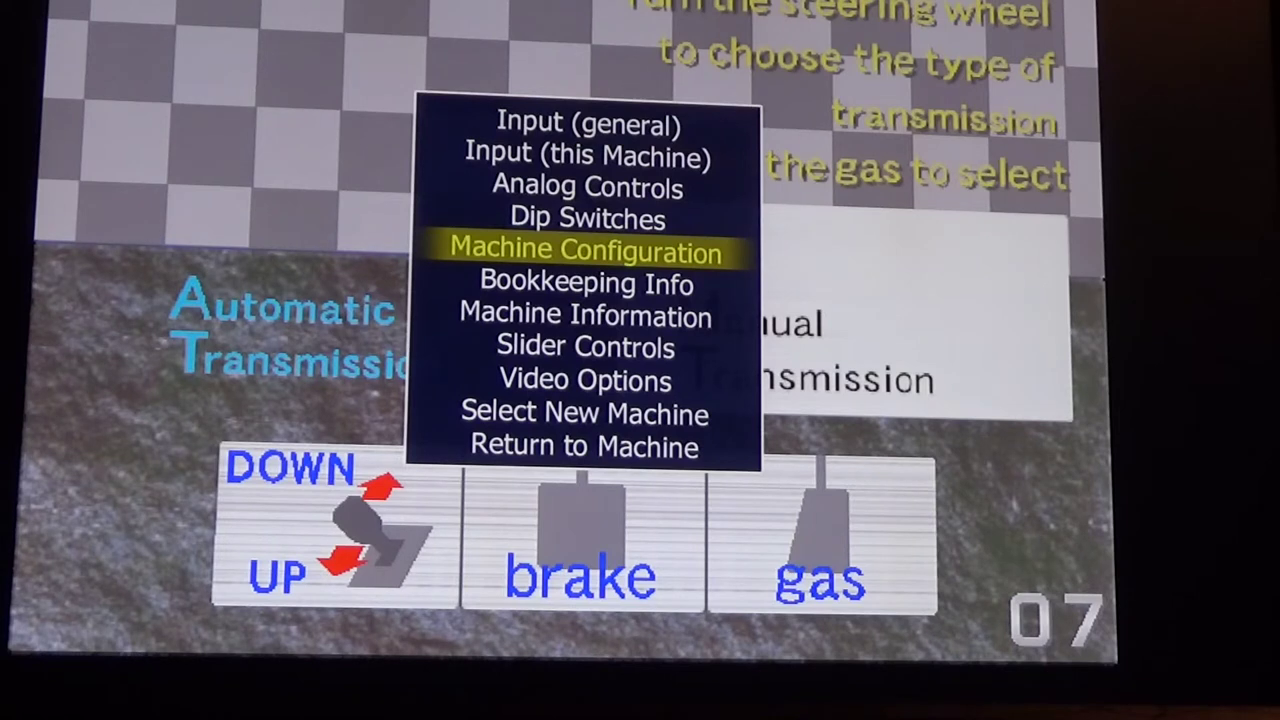
key("Return")
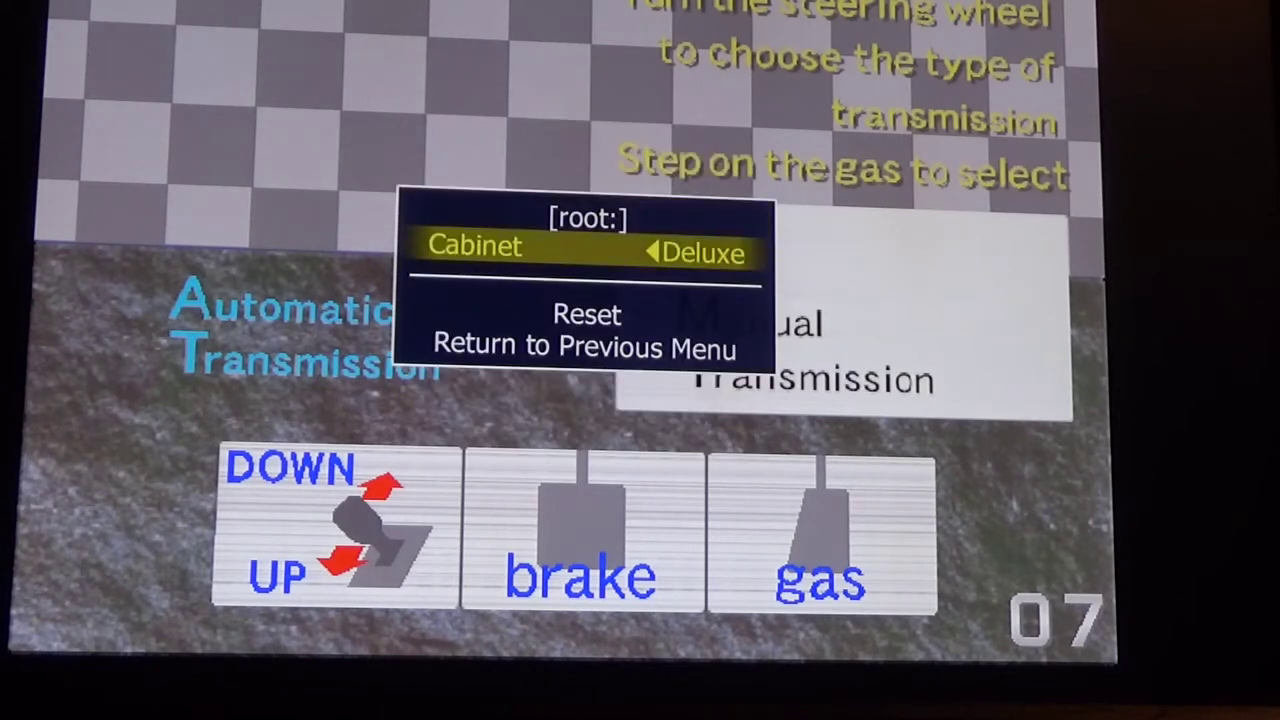
key("Down")
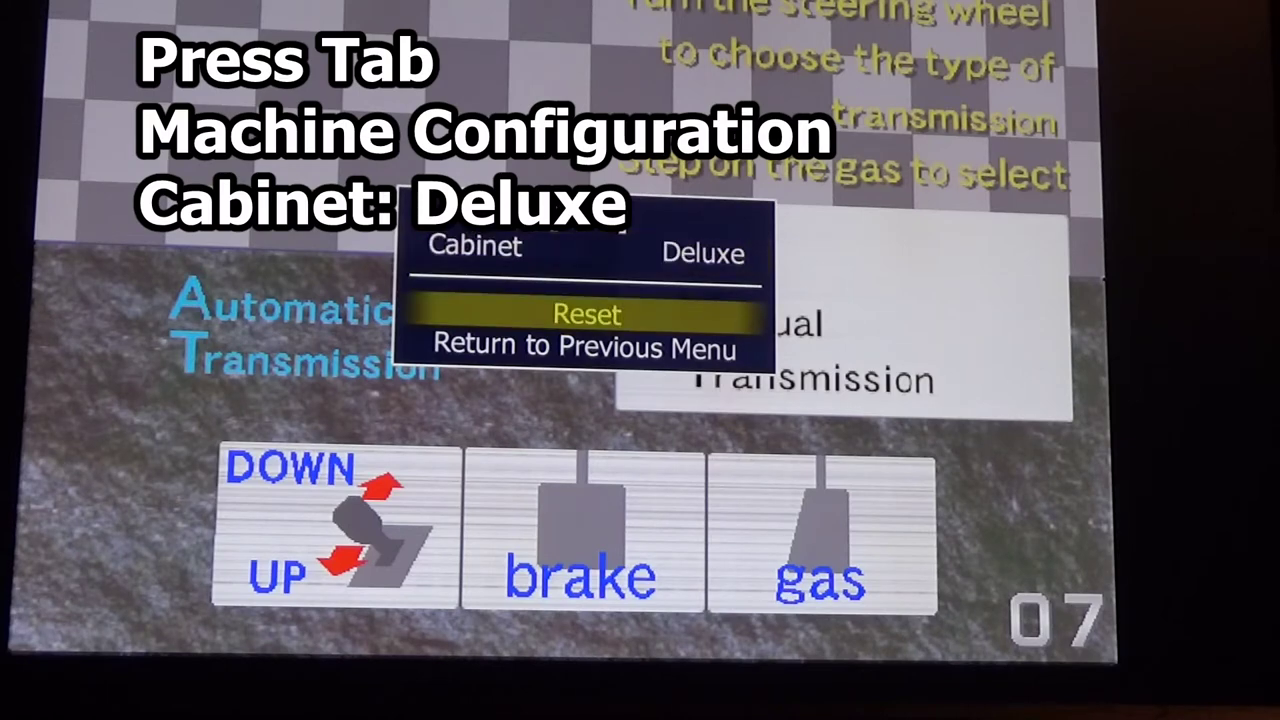